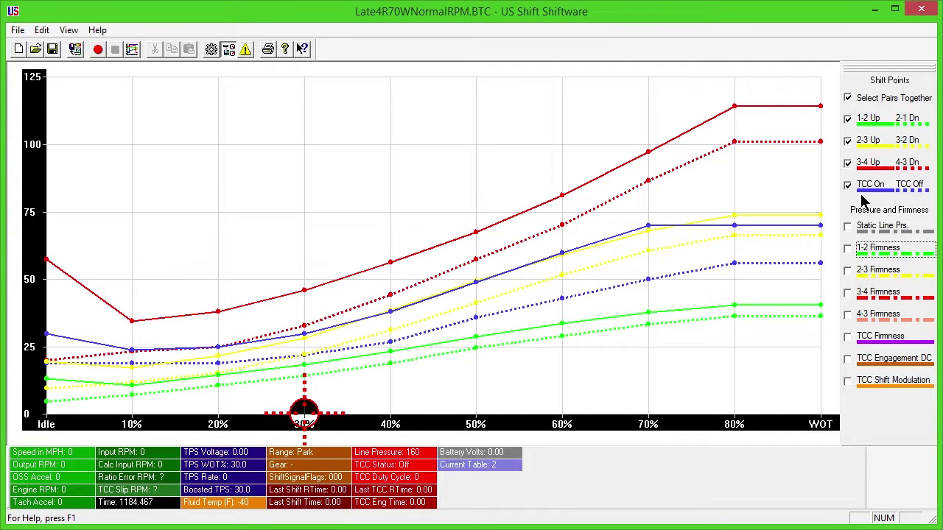
# Step: Hide the 2-3, 3-4 and TCC lines, leaving only the 1-2/2-1 shift lines visible
pyautogui.click(848, 119)
pyautogui.click(848, 141)
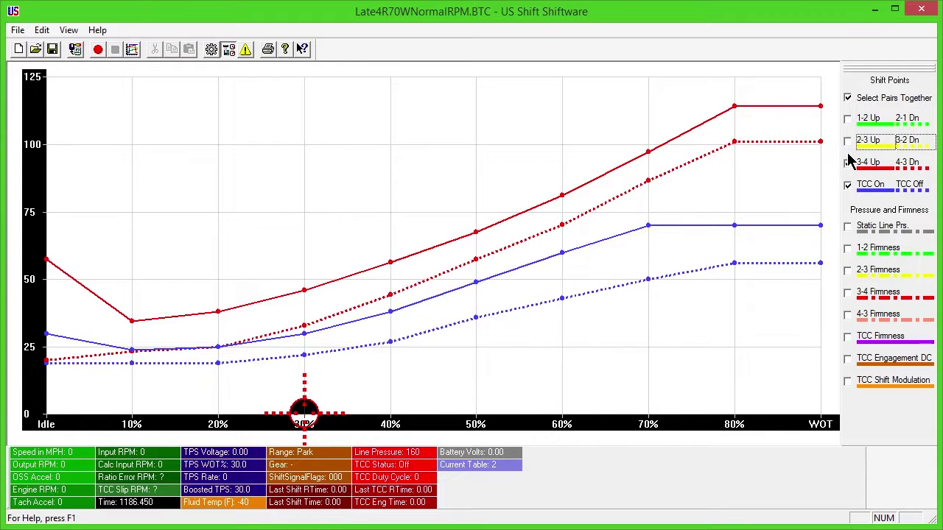
pyautogui.click(848, 163)
pyautogui.click(848, 185)
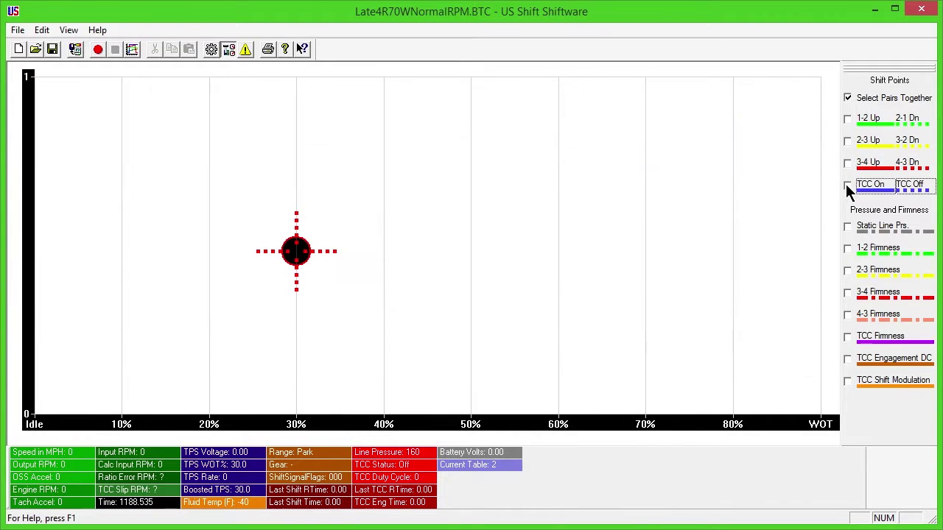
pyautogui.click(848, 121)
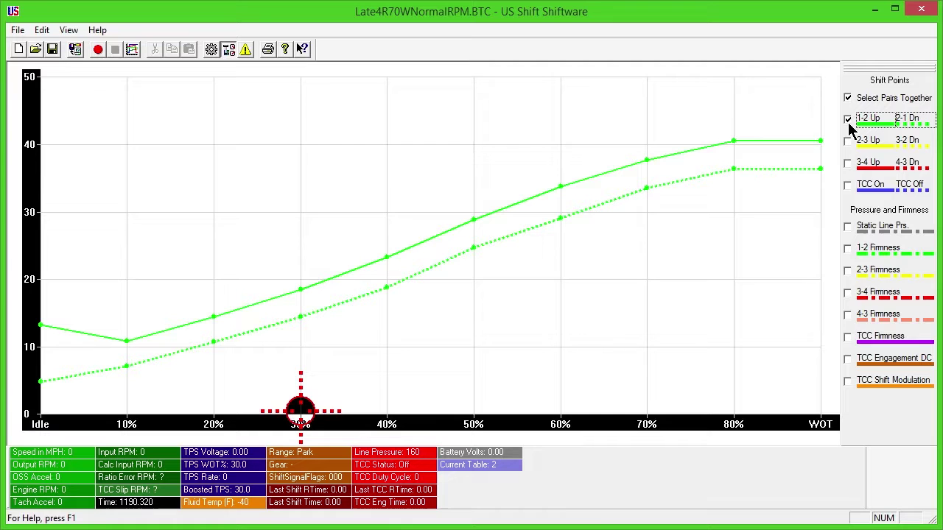
# Step: Raise the 70% throttle 1-2/2-1 shift points slightly and raise the TCC engagement starting duty cycle
pyautogui.moveTo(645, 170)
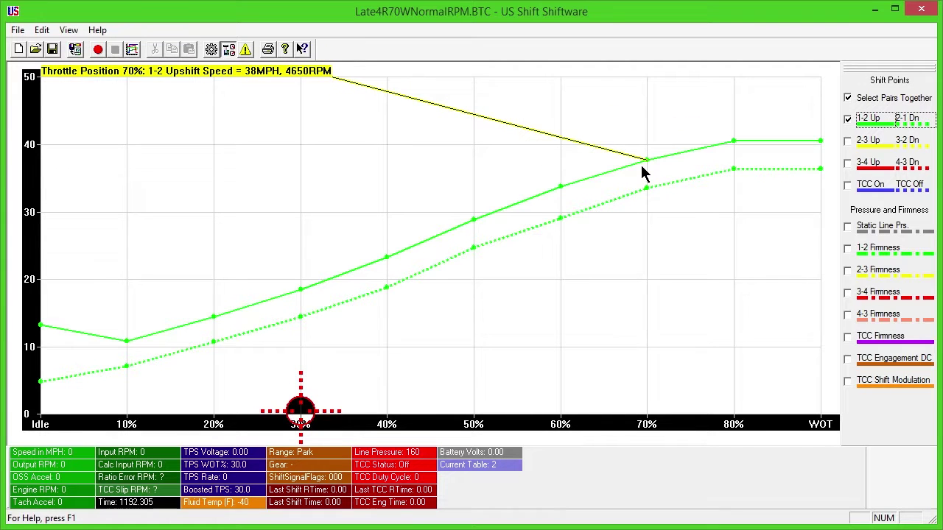
pyautogui.moveTo(645, 171)
pyautogui.mouseDown()
pyautogui.moveTo(648, 132)
pyautogui.moveTo(648, 160)
pyautogui.mouseUp()
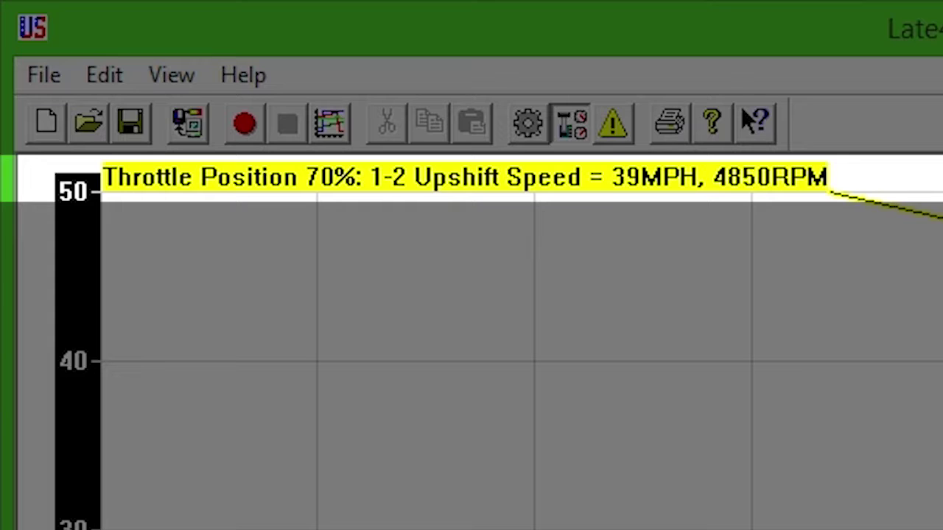
pyautogui.moveTo(941, 219); pyautogui.dragTo(942, 196)
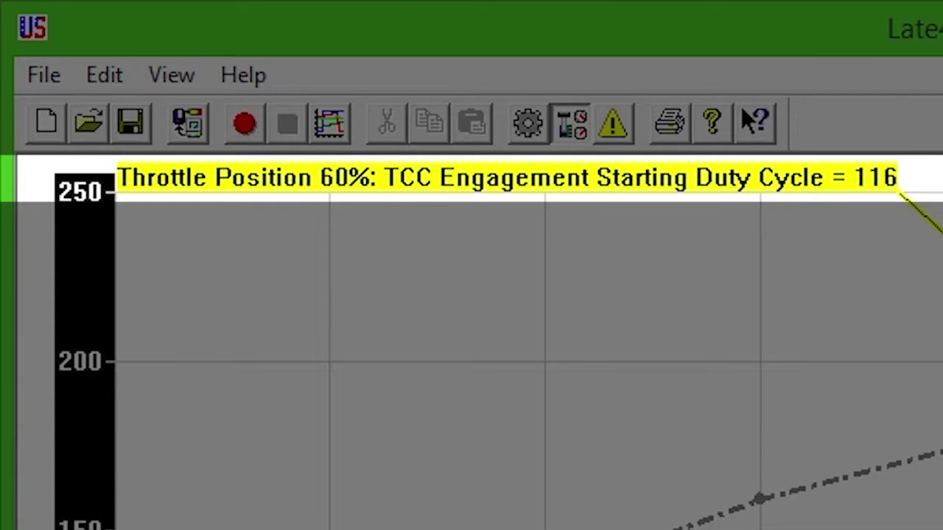
pyautogui.moveTo(941, 221); pyautogui.dragTo(941, 324)
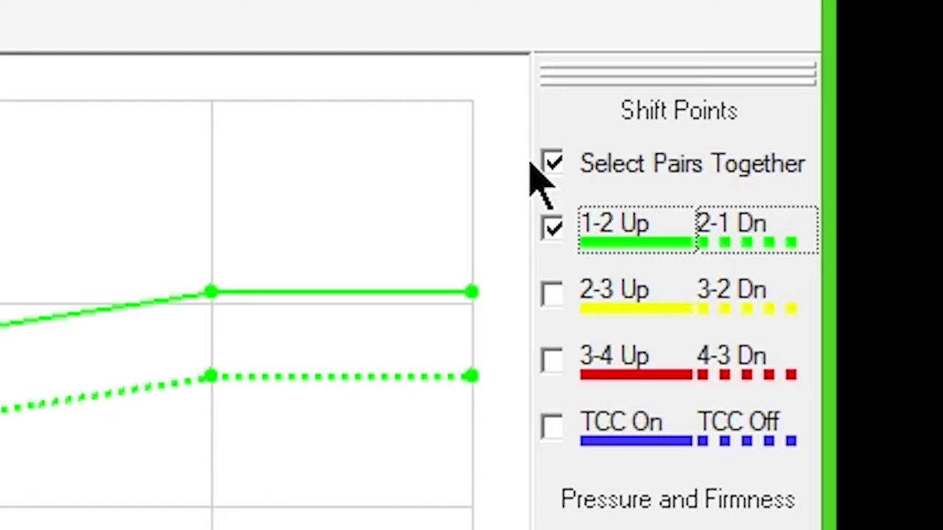
pyautogui.click(550, 173)
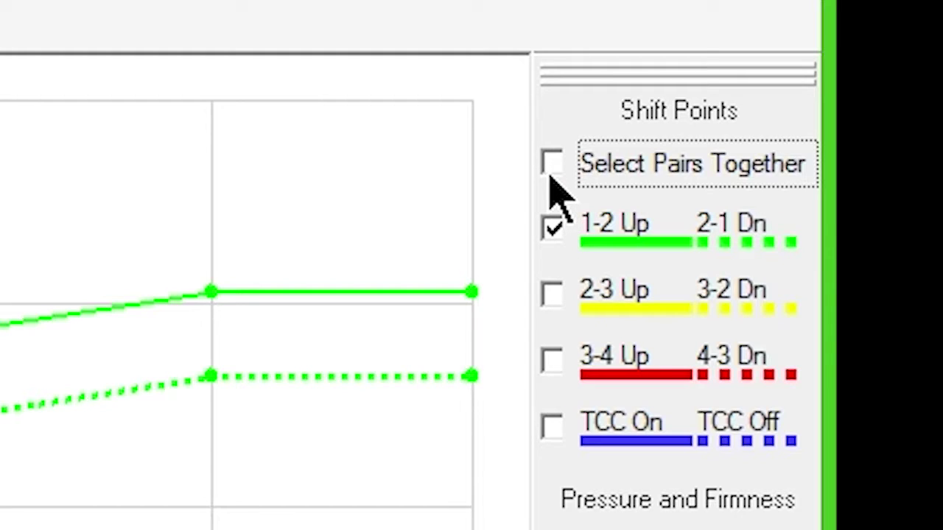
pyautogui.click(552, 176)
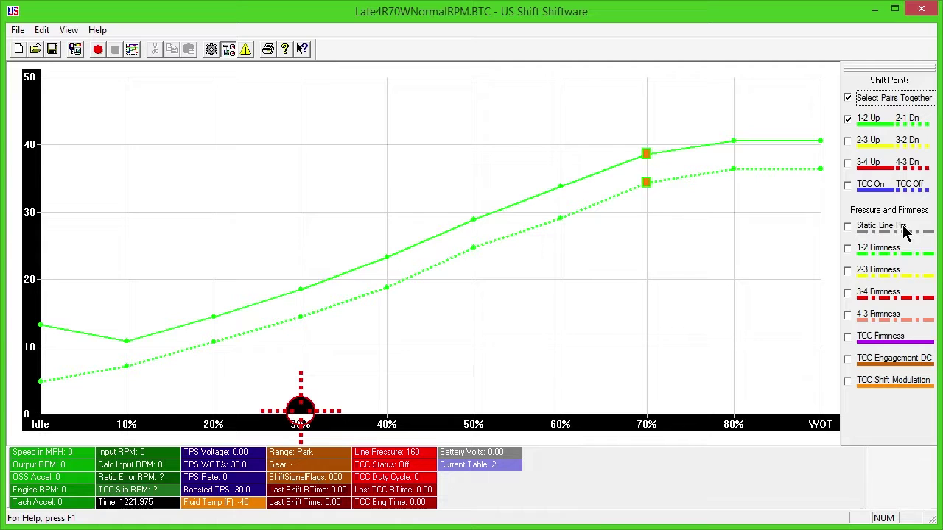
# Step: Re-show the 2-3 and 3-4 shift lines and read their 80% throttle point values
pyautogui.click(847, 141)
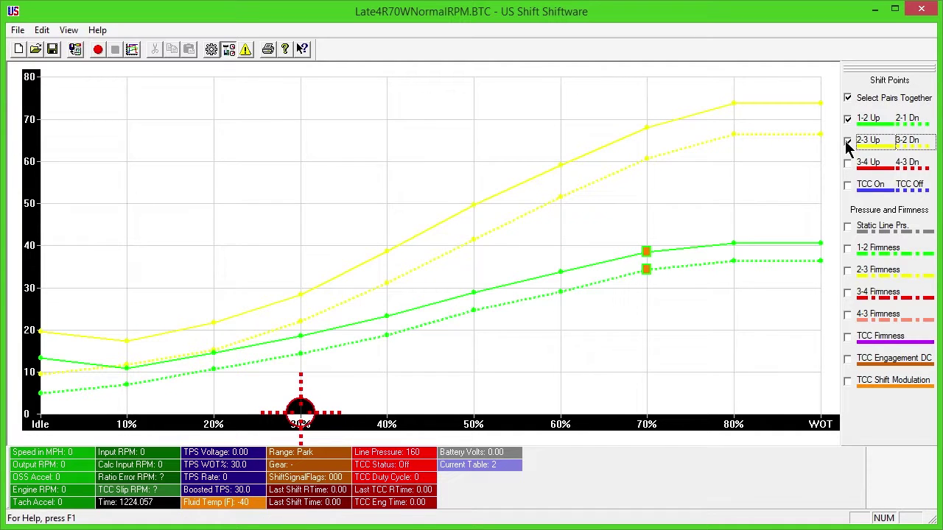
pyautogui.click(848, 163)
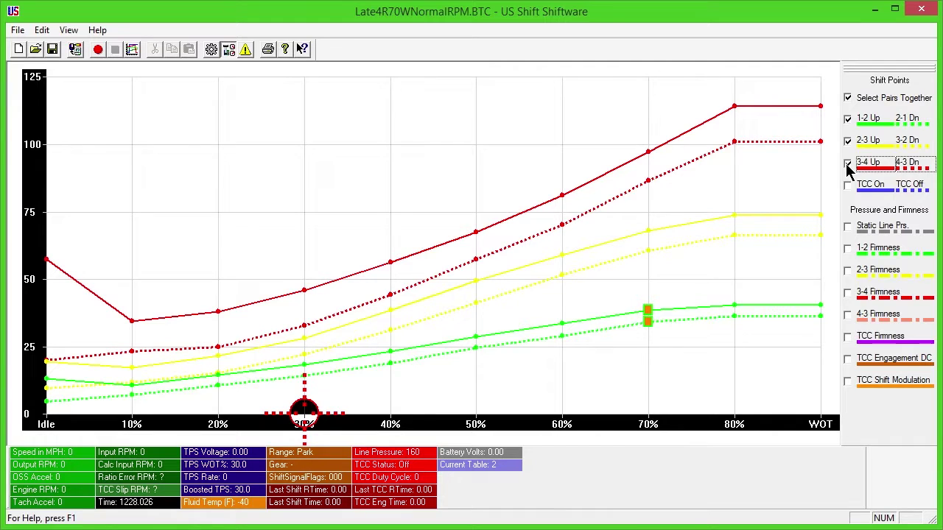
pyautogui.moveTo(735, 144)
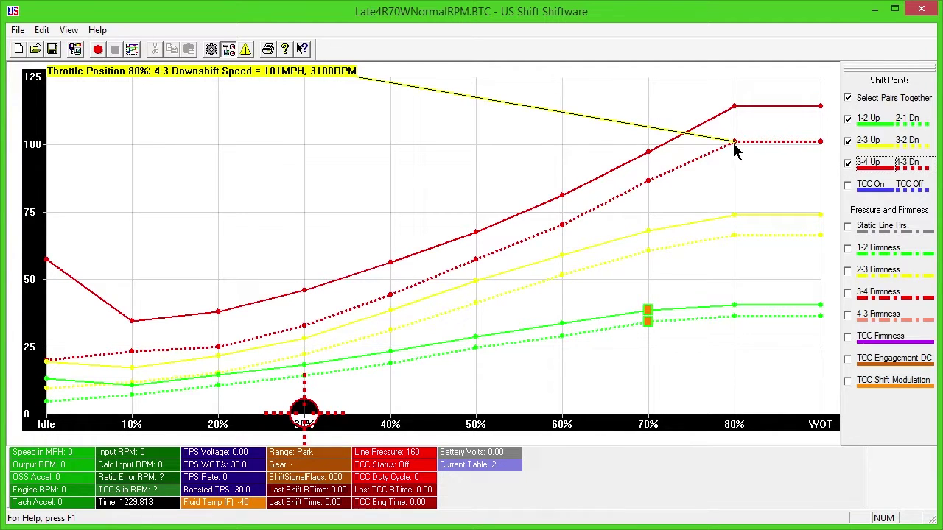
pyautogui.moveTo(734, 108)
# Step: Display the TCC On/Off lines and read the 70% and 60% points, 3000 RPM at 60%
pyautogui.click(846, 185)
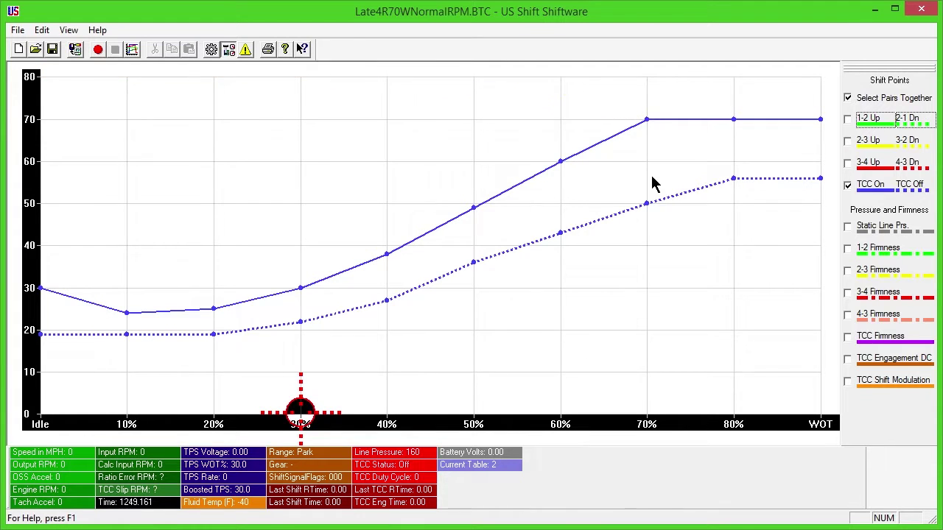
pyautogui.moveTo(654, 205)
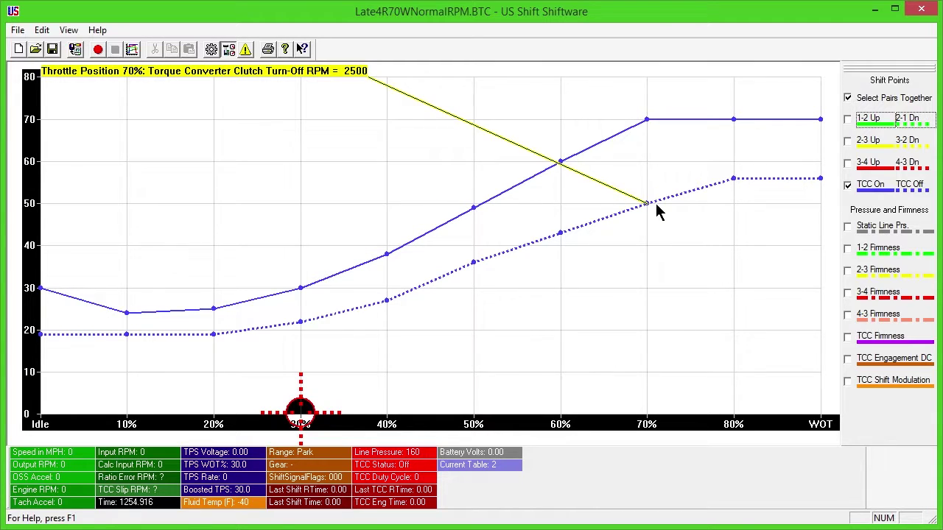
pyautogui.moveTo(549, 172)
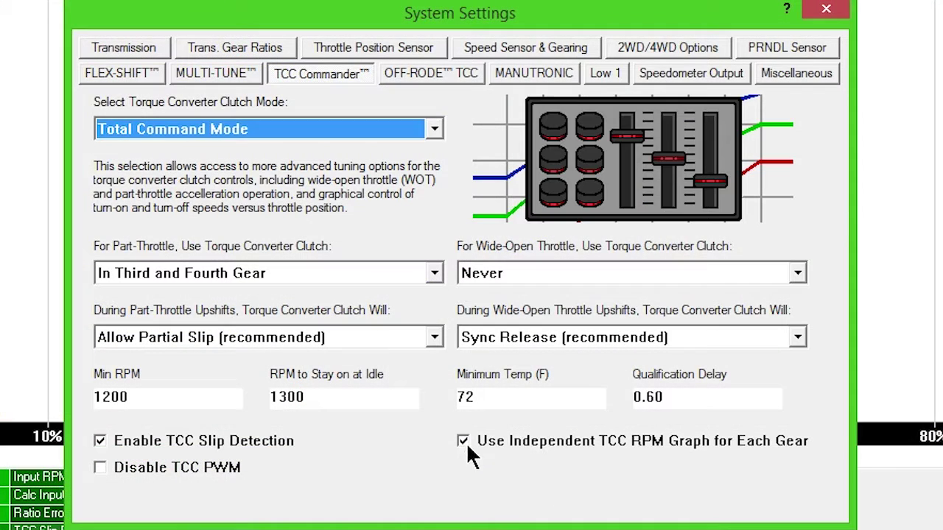
# Step: Use separate TCC RPM graphs per gear and retune the first- and second-gear 60% and 70% turn-on points
pyautogui.click(463, 441)
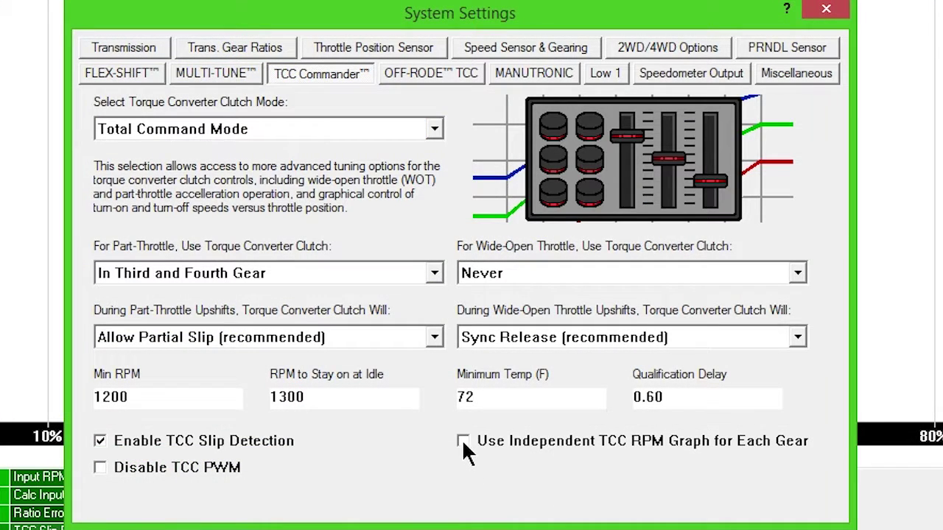
pyautogui.click(463, 441)
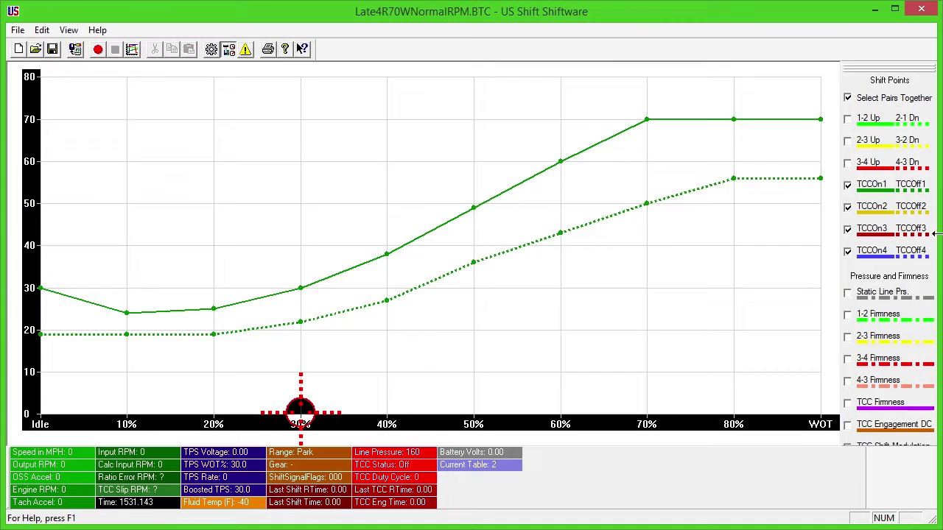
pyautogui.moveTo(643, 128)
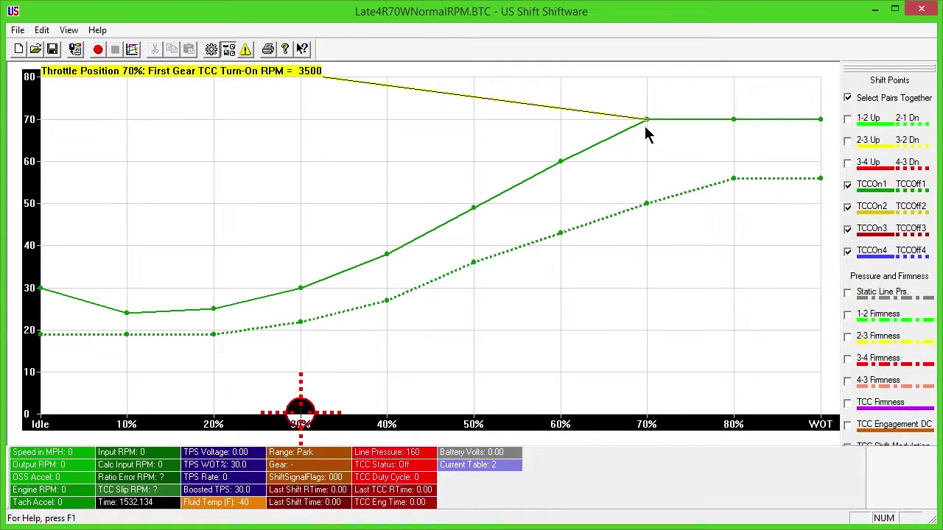
pyautogui.moveTo(645, 129); pyautogui.dragTo(646, 145)
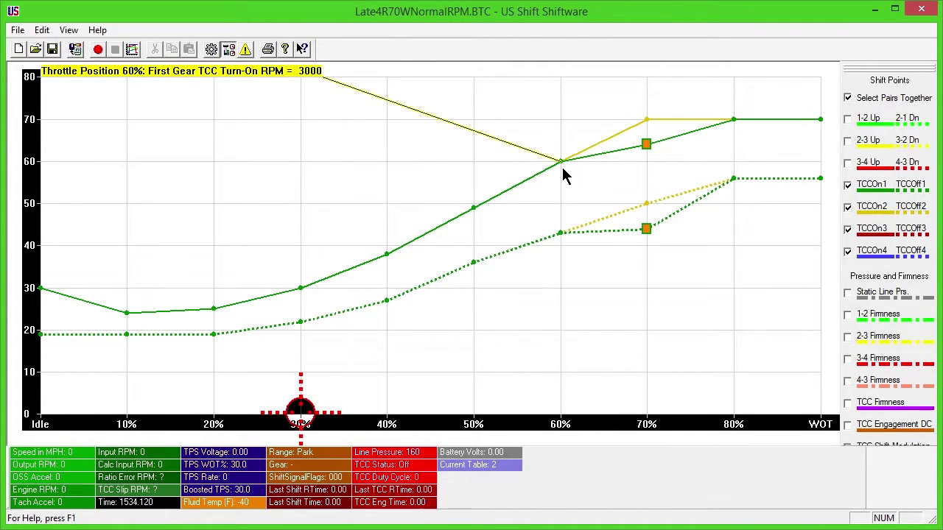
pyautogui.moveTo(564, 175); pyautogui.dragTo(561, 132)
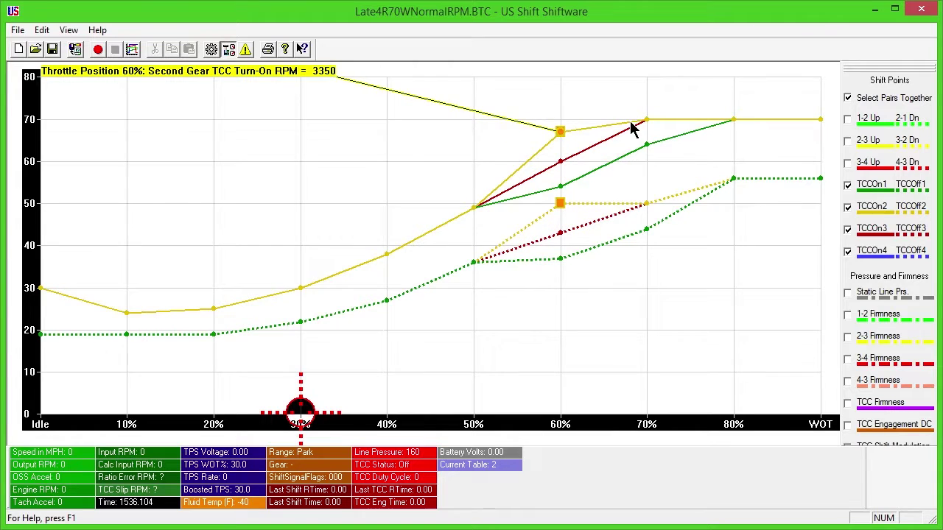
pyautogui.moveTo(646, 120)
pyautogui.mouseDown()
pyautogui.moveTo(658, 53)
pyautogui.moveTo(648, 130)
pyautogui.mouseUp()
# Step: Set third-gear 70% turn-on to 2450, adjust fourth-gear points, set 50% turn-offs to 900, and show static line pressure
pyautogui.moveTo(648, 185); pyautogui.dragTo(651, 254)
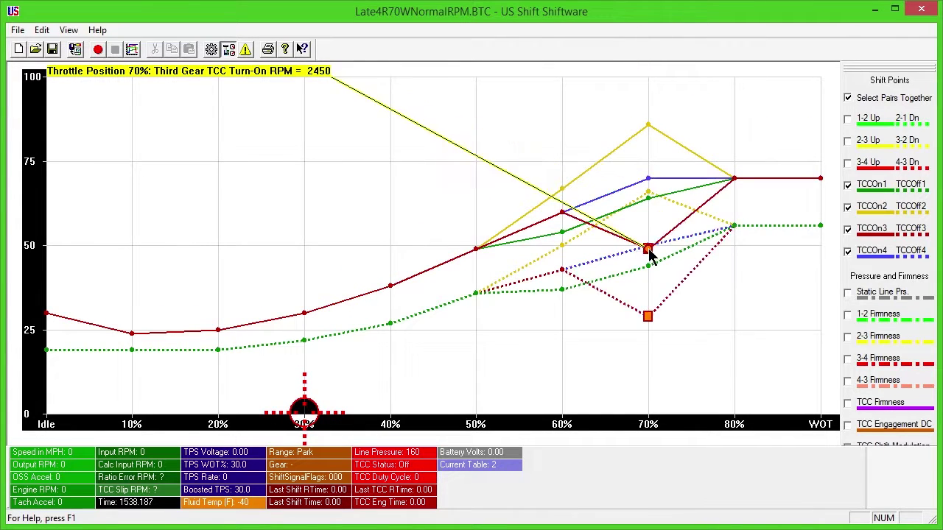
pyautogui.moveTo(646, 179); pyautogui.dragTo(643, 142)
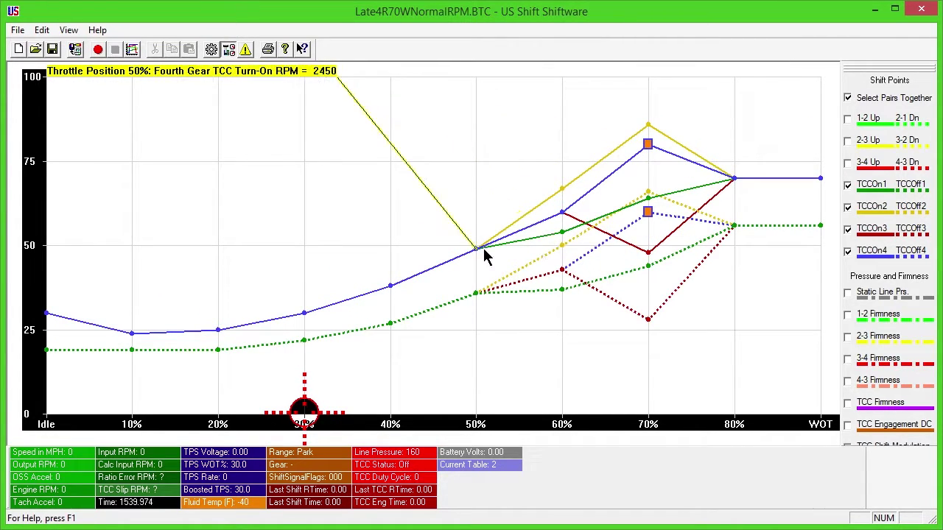
pyautogui.moveTo(483, 248); pyautogui.dragTo(478, 185)
pyautogui.moveTo(478, 298); pyautogui.dragTo(488, 352)
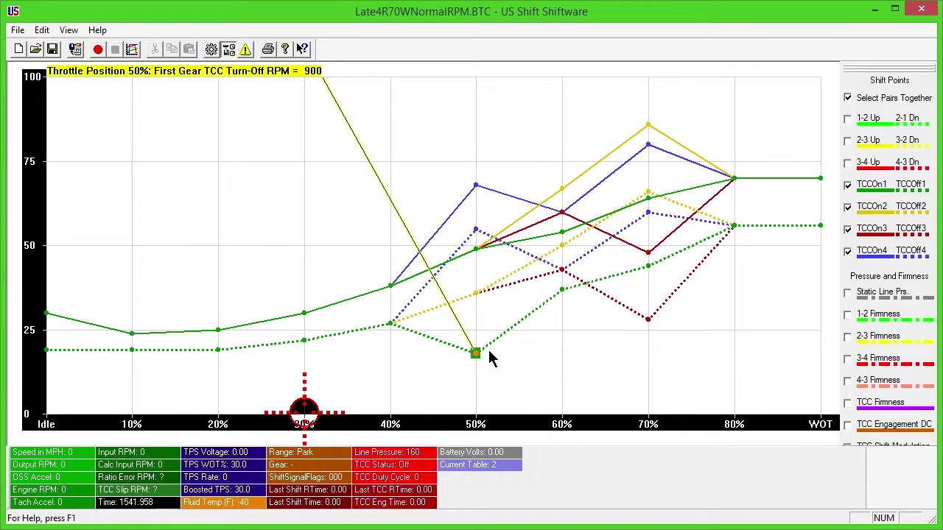
pyautogui.moveTo(479, 295); pyautogui.dragTo(479, 326)
pyautogui.click(847, 228)
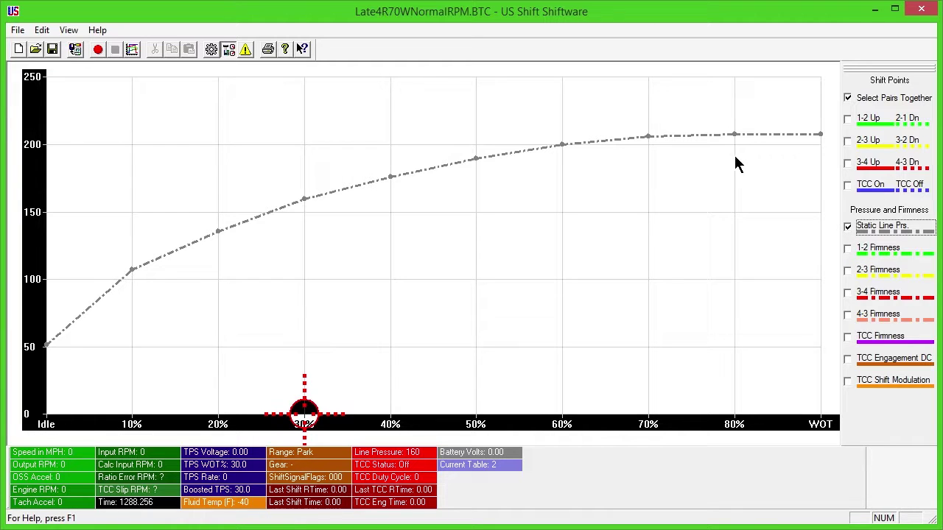
# Step: Add the 1-2, 2-3, 3-4 and 4-3 Firmness curves beneath the static line pressure curve
pyautogui.click(847, 249)
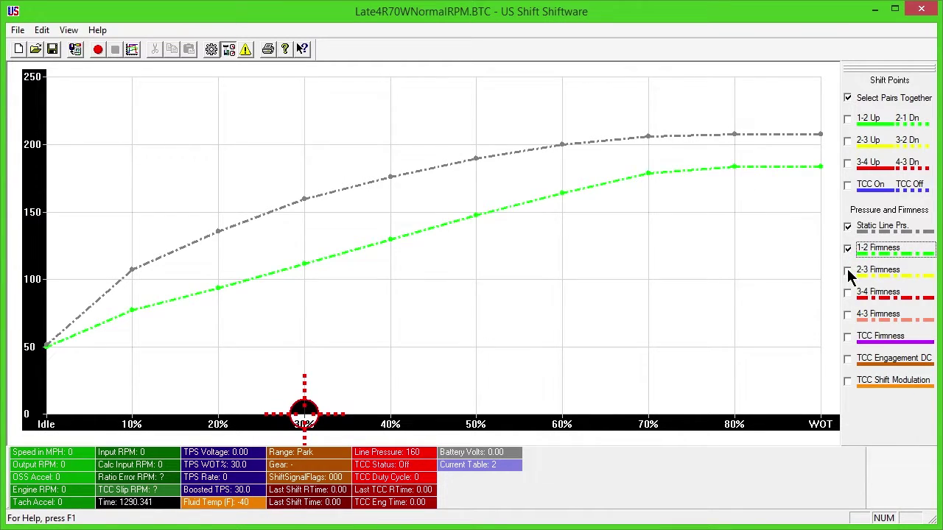
pyautogui.click(847, 270)
pyautogui.click(847, 293)
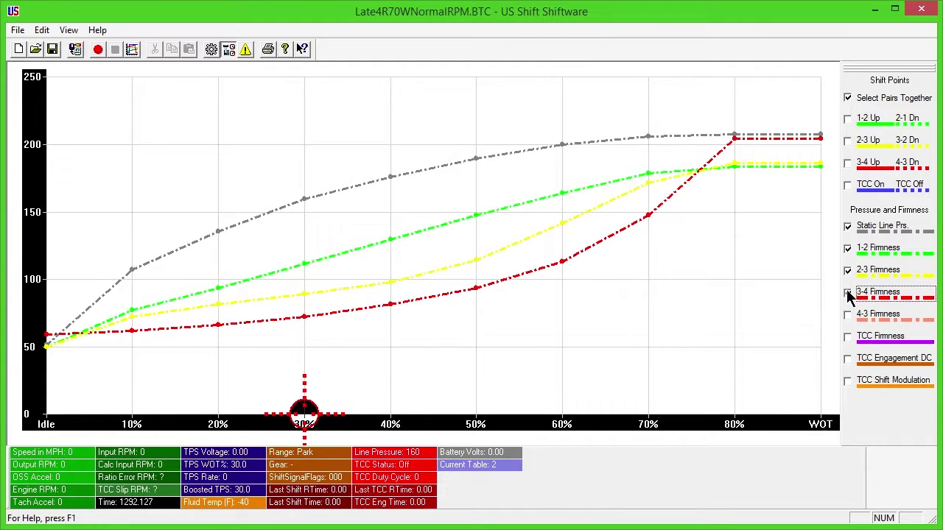
pyautogui.click(847, 314)
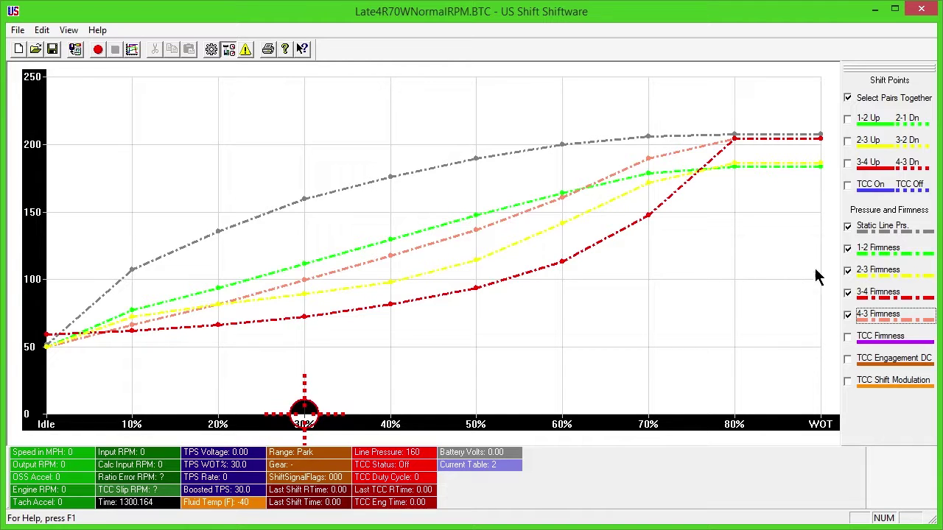
# Step: Add the TCC Firmness curve and read its values at several throttle points
pyautogui.click(848, 339)
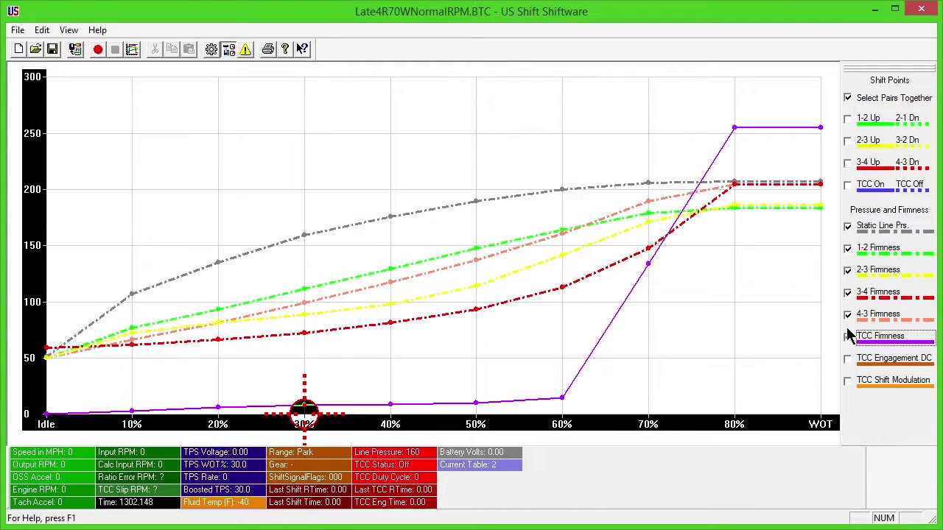
pyautogui.moveTo(655, 272)
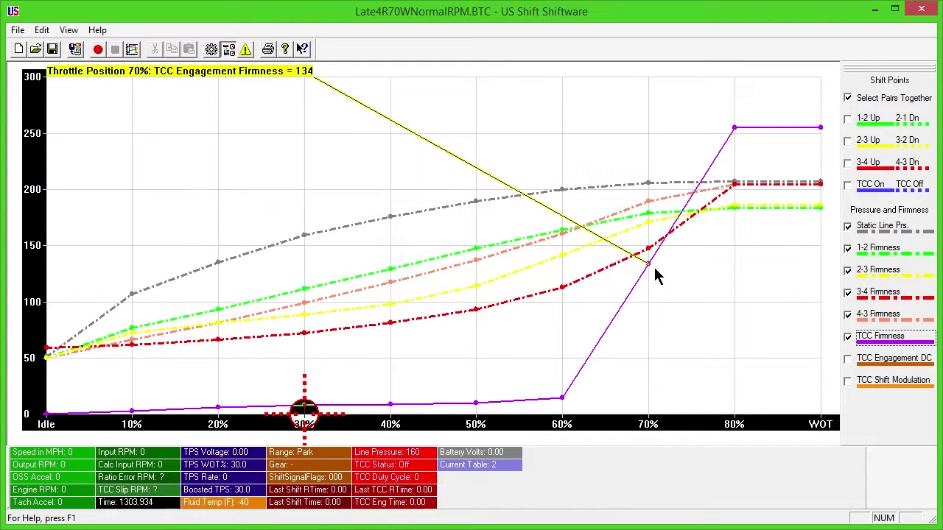
pyautogui.moveTo(574, 396)
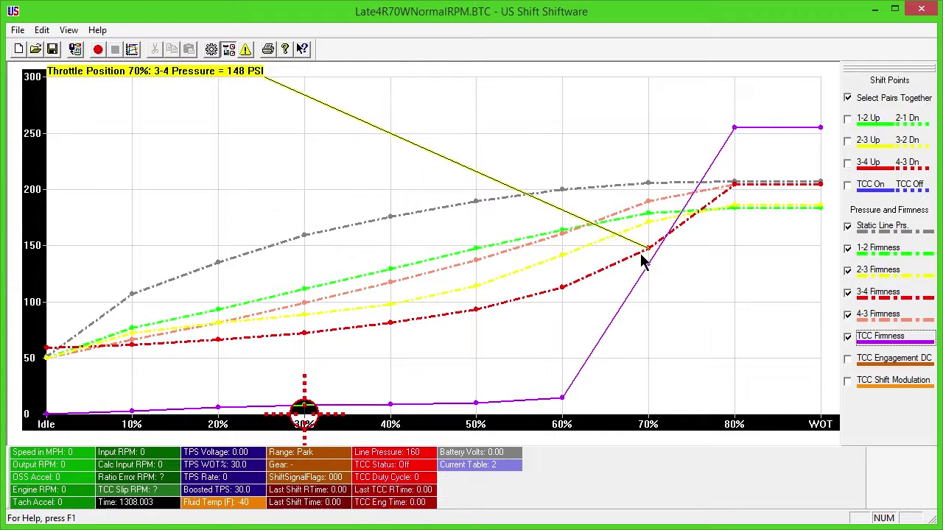
pyautogui.moveTo(732, 139)
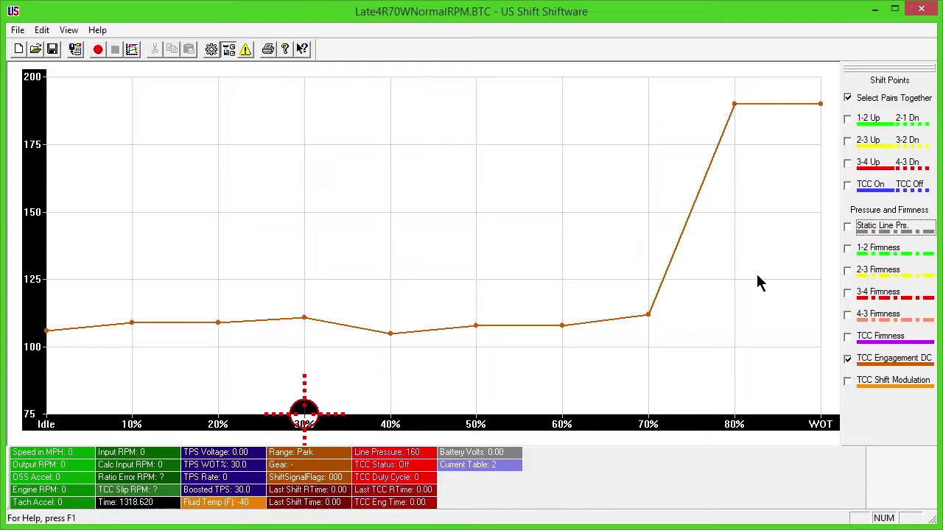
# Step: Raise the 70% TCC Engagement DC point from about 112 to 170
pyautogui.moveTo(445, 334)
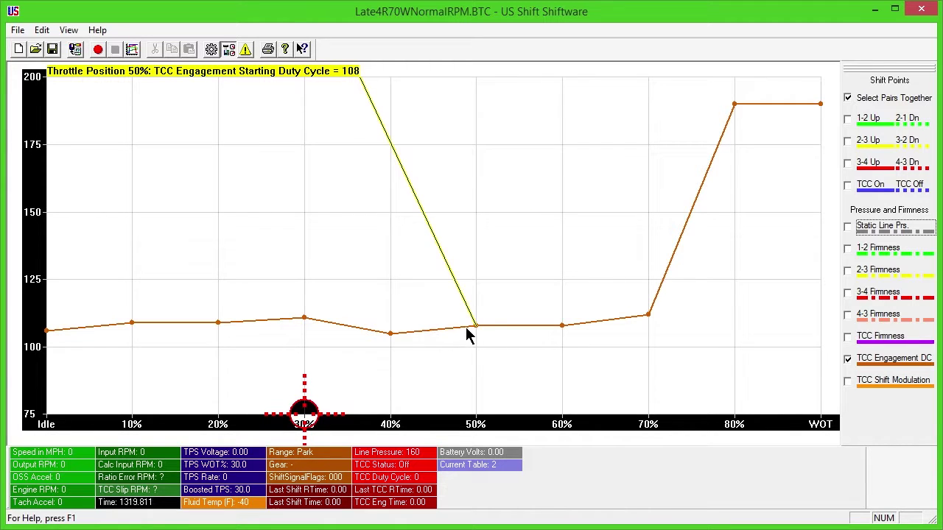
pyautogui.moveTo(648, 316)
pyautogui.mouseDown()
pyautogui.moveTo(648, 240)
pyautogui.moveTo(649, 301)
pyautogui.mouseUp()
pyautogui.moveTo(647, 328); pyautogui.dragTo(638, 161)
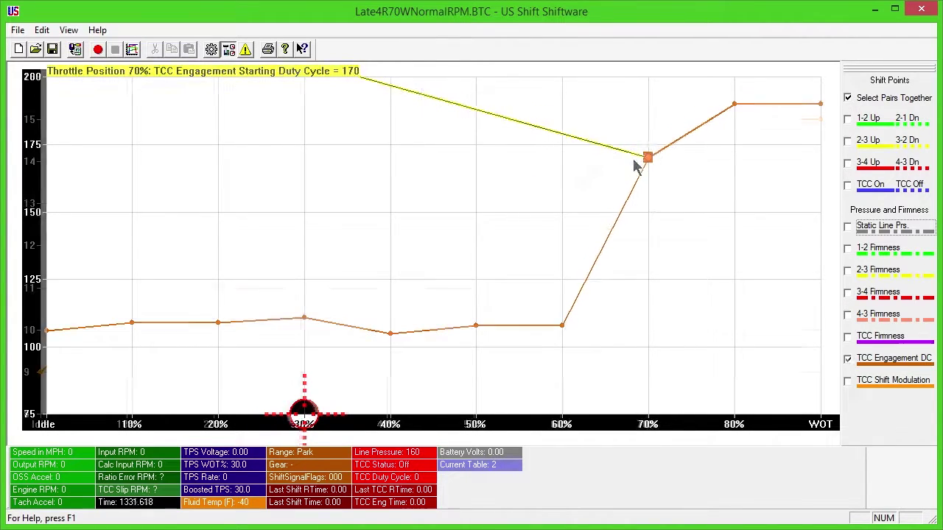
# Step: Show the TCC Shift Modulation curve and set its 60% throttle duty cycle to 13
pyautogui.click(847, 381)
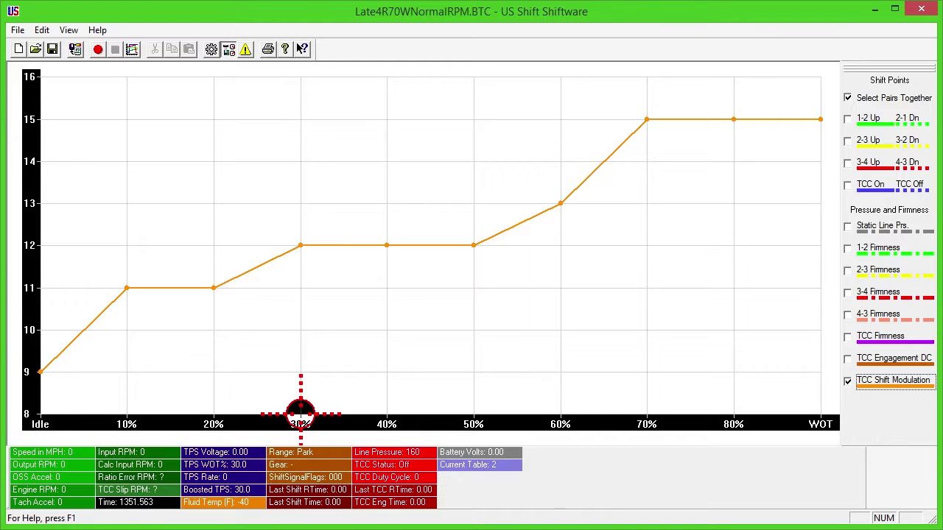
pyautogui.click(558, 206)
pyautogui.press('Down')
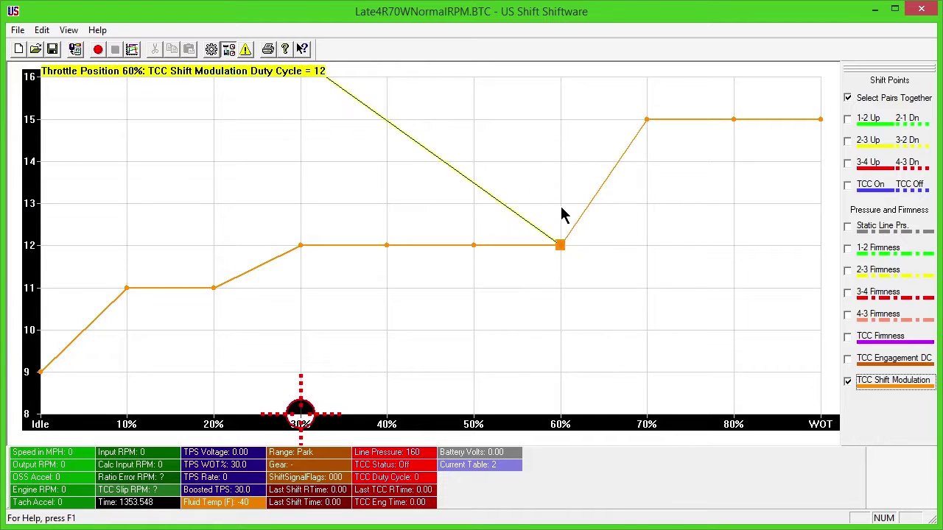
pyautogui.moveTo(562, 247)
pyautogui.mouseDown()
pyautogui.moveTo(564, 352)
pyautogui.moveTo(559, 245)
pyautogui.mouseUp()
pyautogui.press('Down')
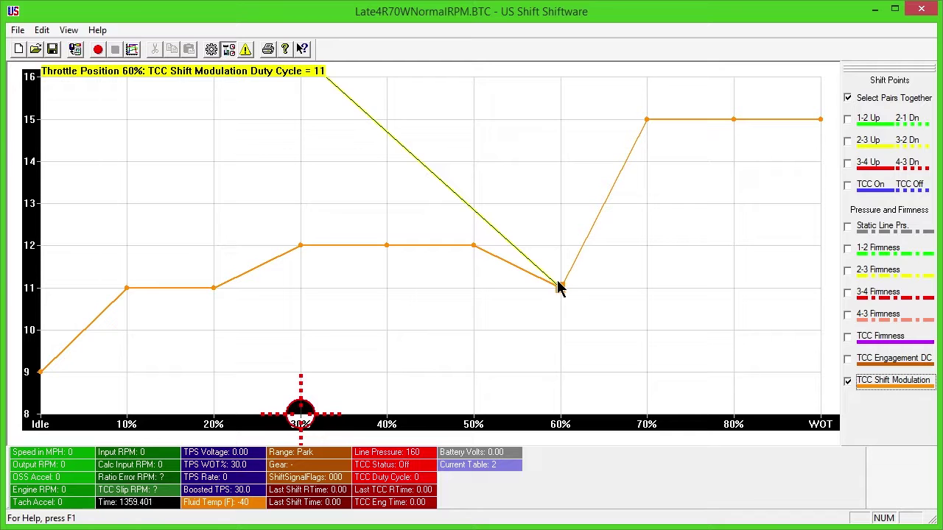
pyautogui.moveTo(558, 282); pyautogui.dragTo(560, 201)
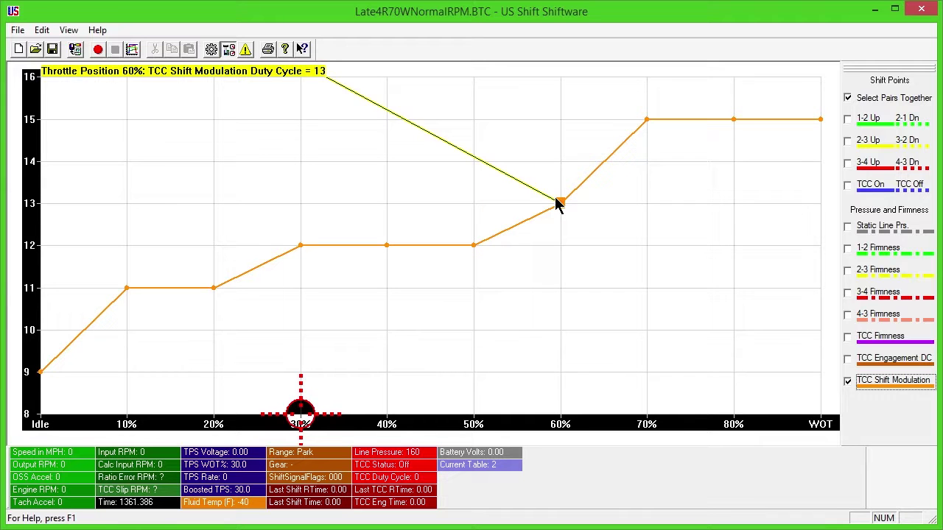